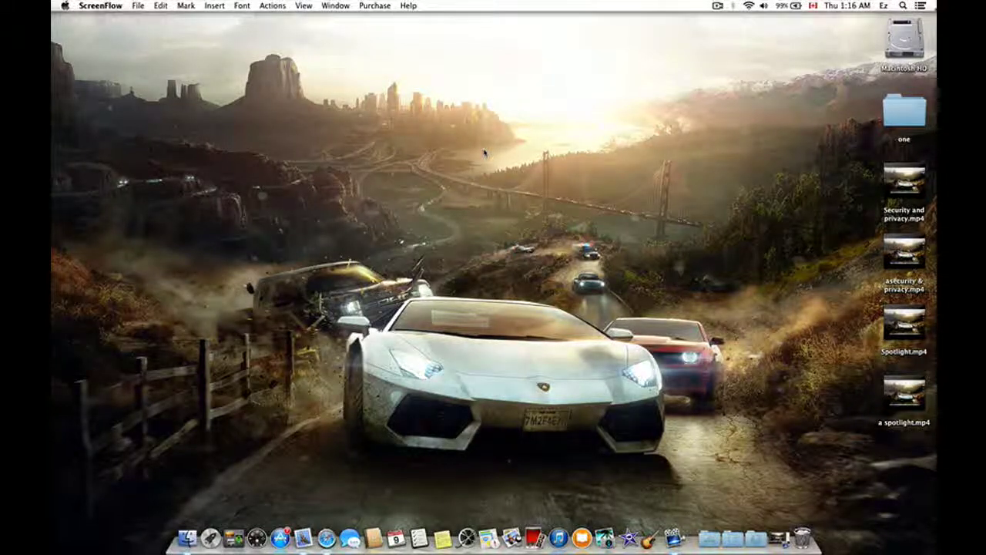
Toggle Notification Center and Spotlight from the menu bar, then close Notification Center.
scroll(485, 153, left, 5)
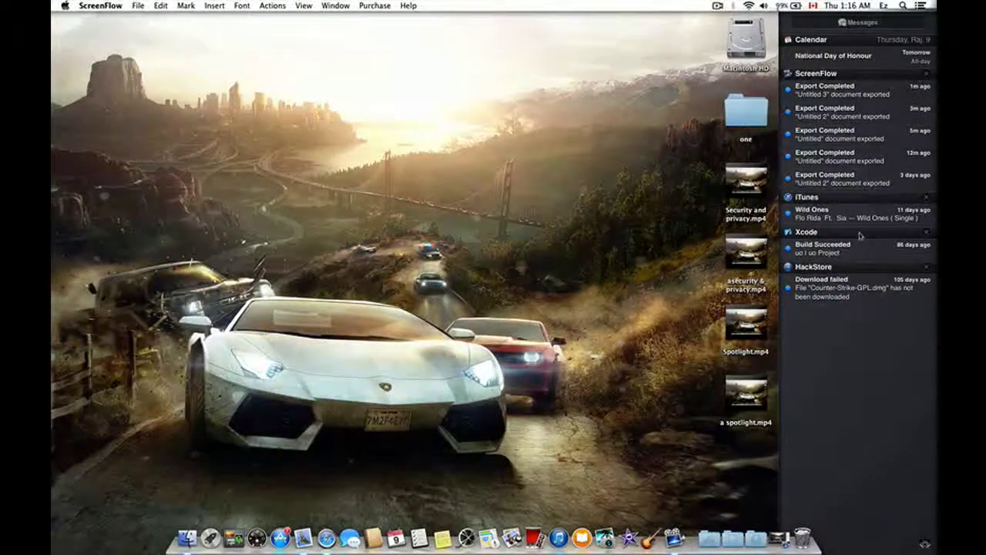
scroll(860, 235, up, 3)
scroll(855, 192, up, 3)
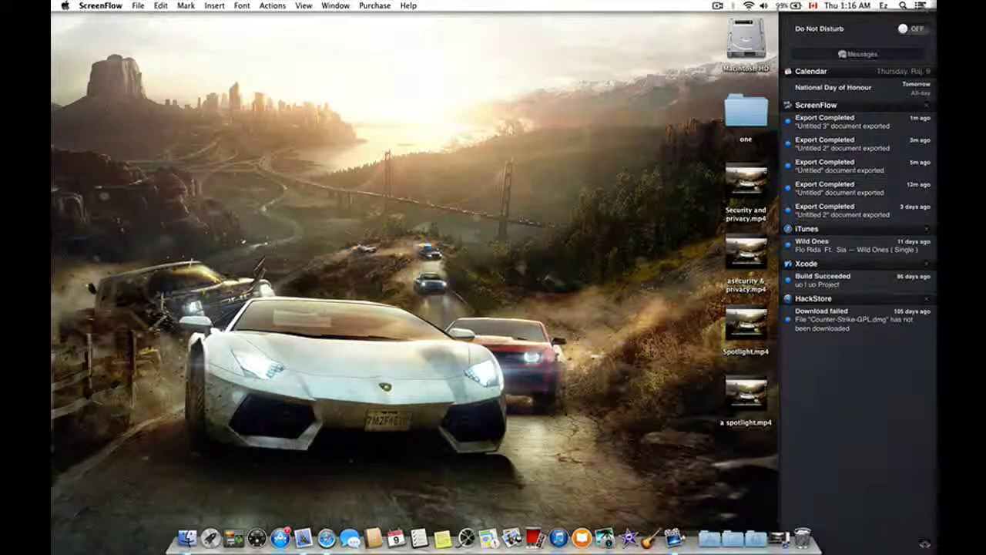
click(920, 5)
click(920, 6)
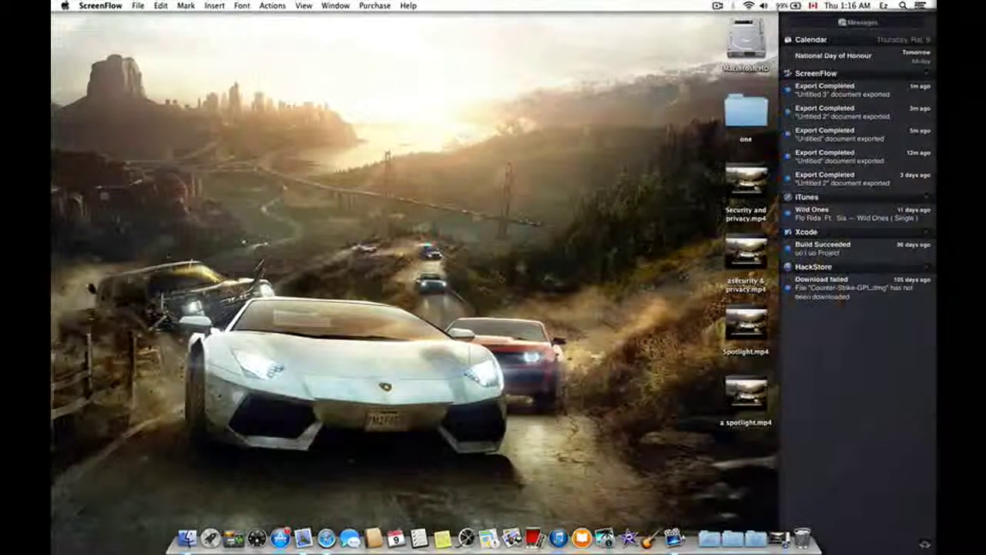
click(903, 5)
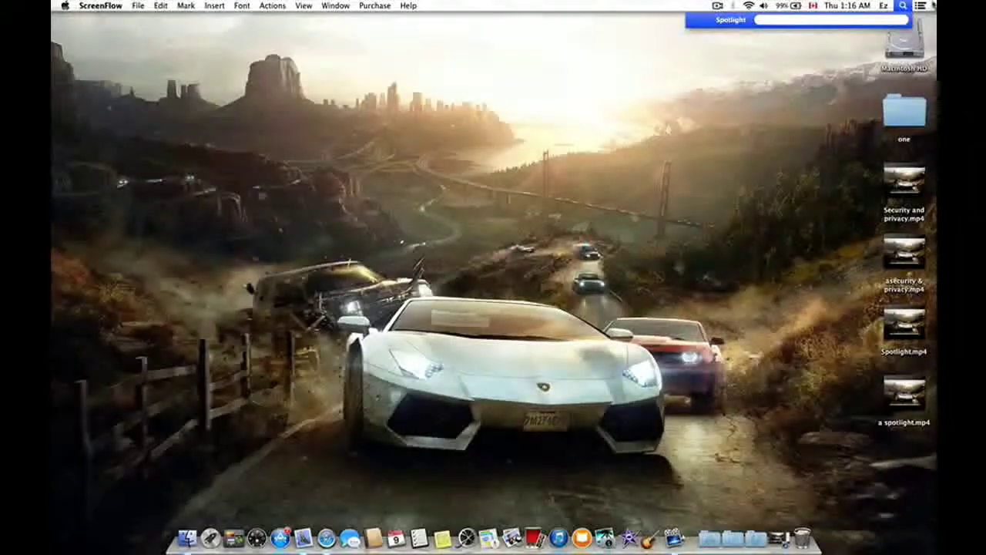
click(919, 6)
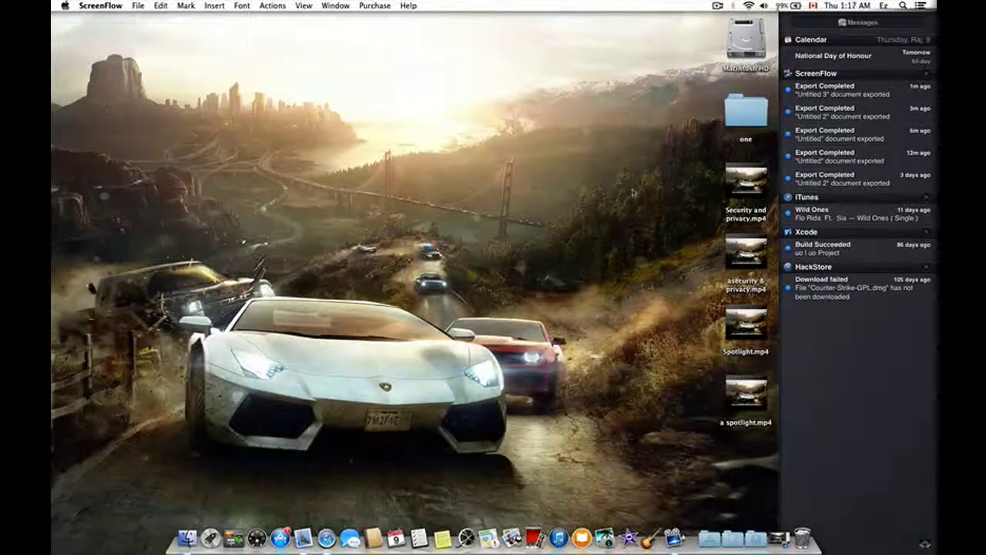
click(640, 137)
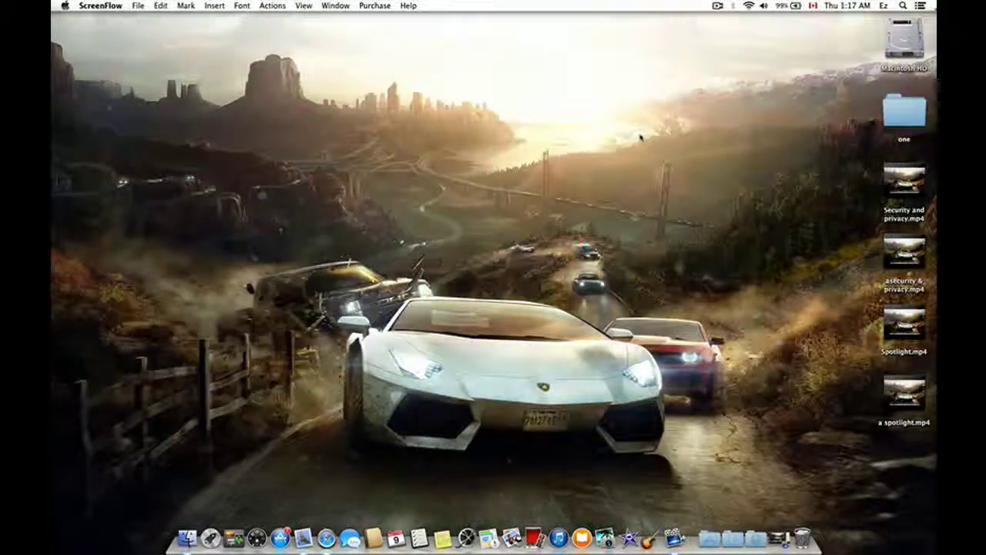
Launch System Preferences from Launchpad and view the Notifications settings for Share Button and Calendar.
key(F4)
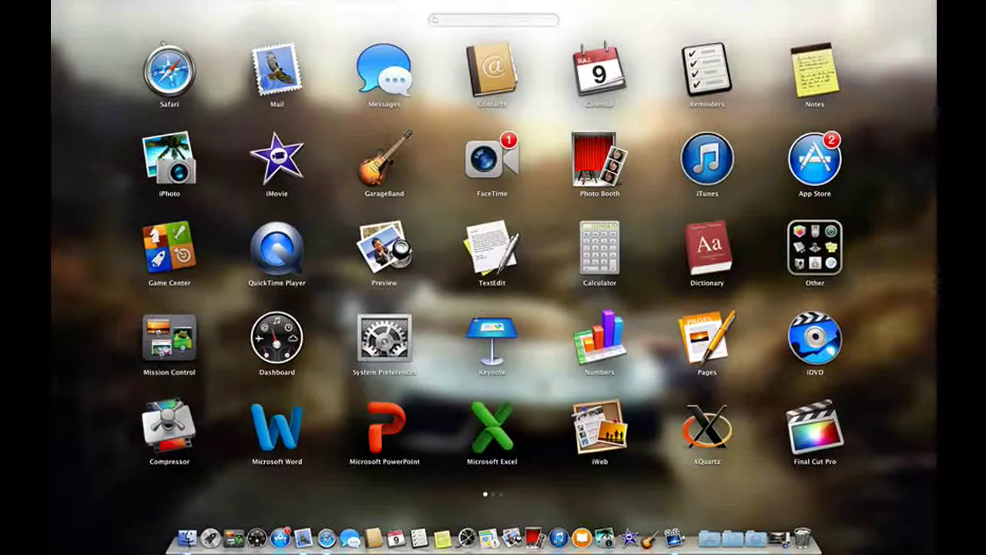
click(384, 339)
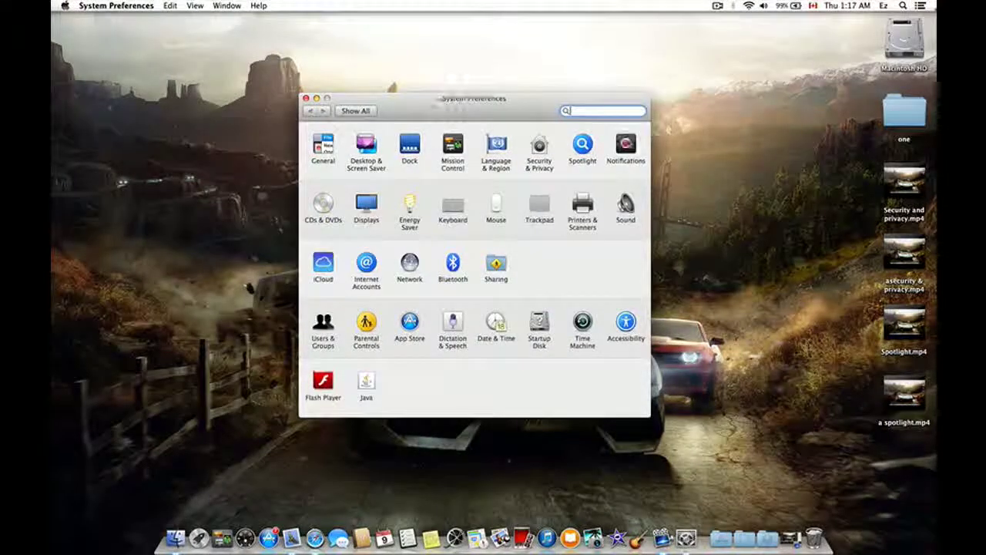
click(626, 145)
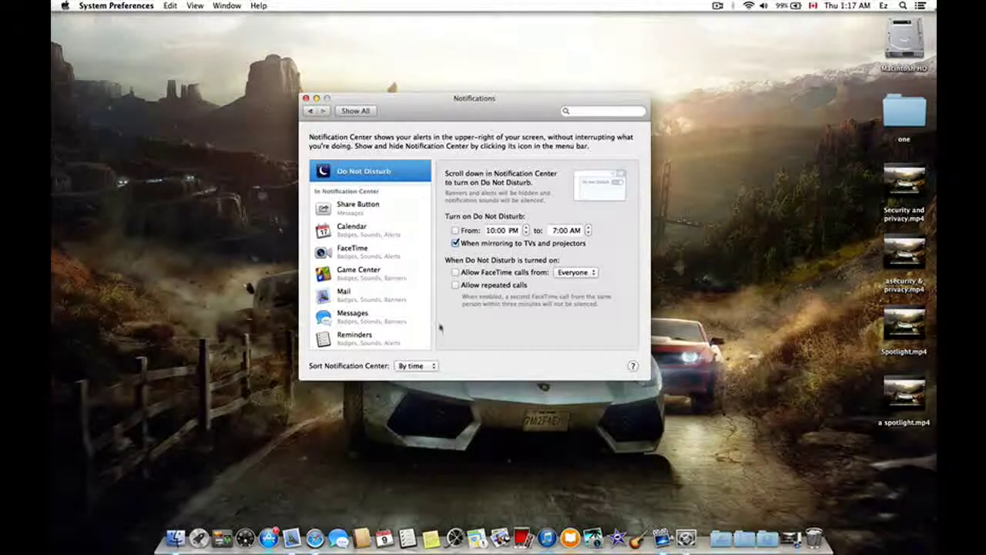
click(367, 207)
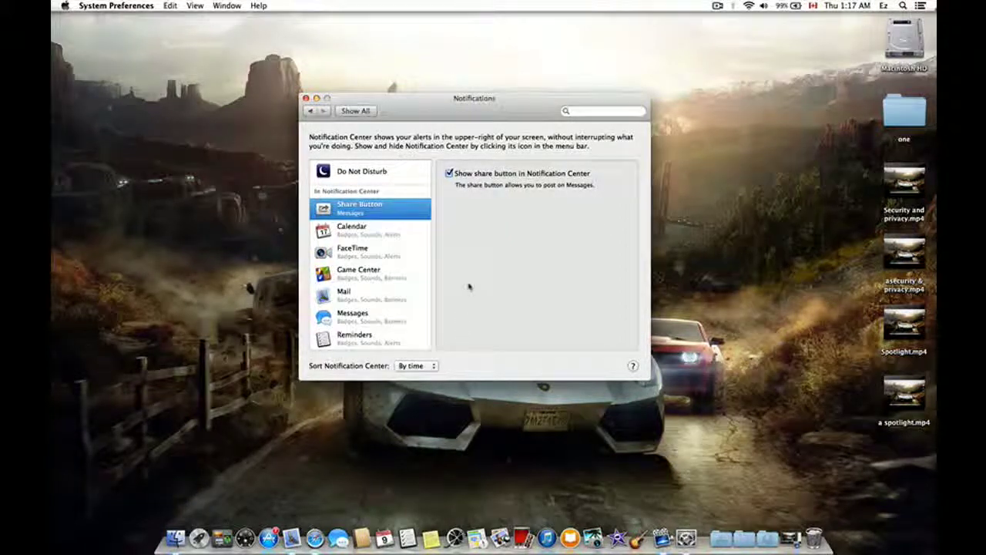
click(368, 231)
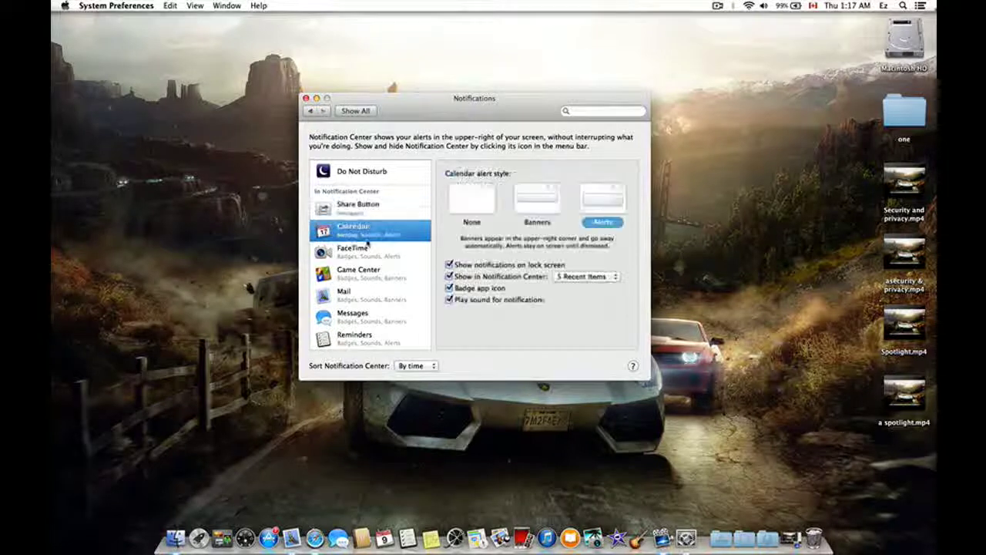
Set Calendar's alert style to Banners, trying Alerts before settling on Banners.
click(536, 206)
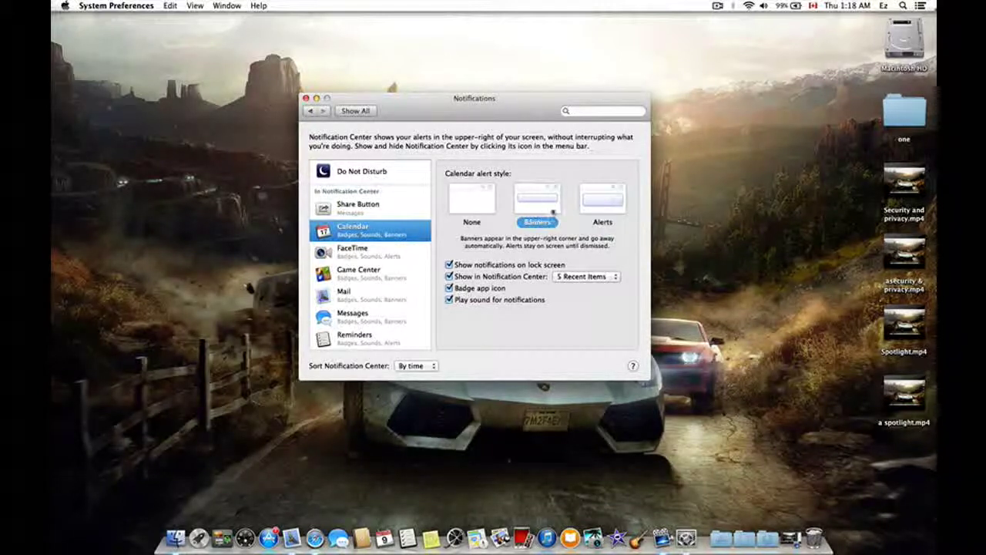
click(609, 202)
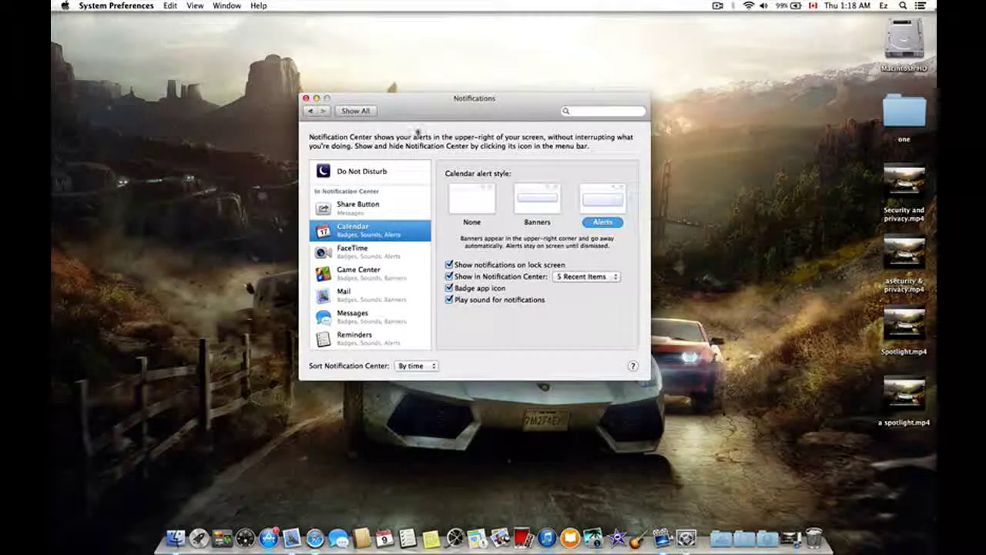
click(541, 206)
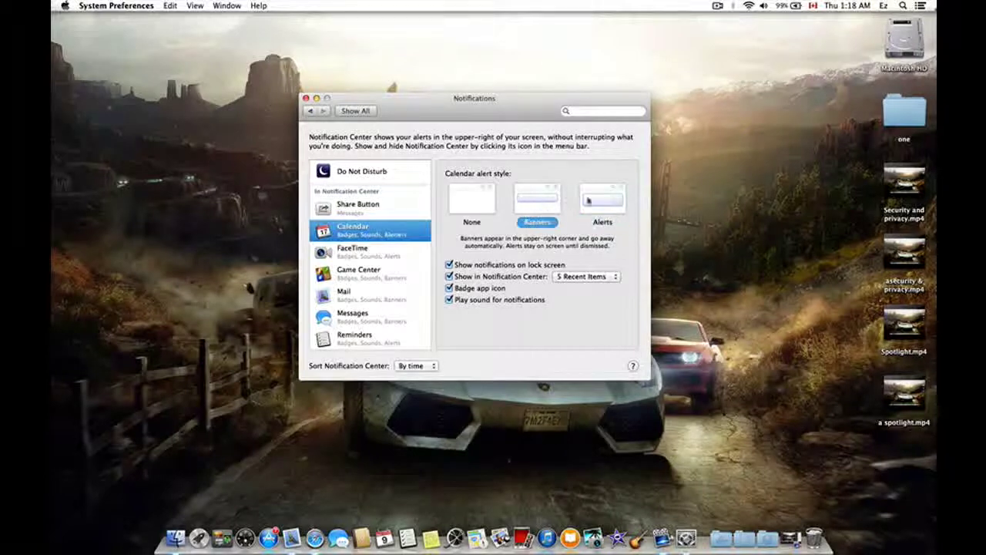
Peek at Notification Center twice, then check Calendar's Recent Items count options.
click(919, 5)
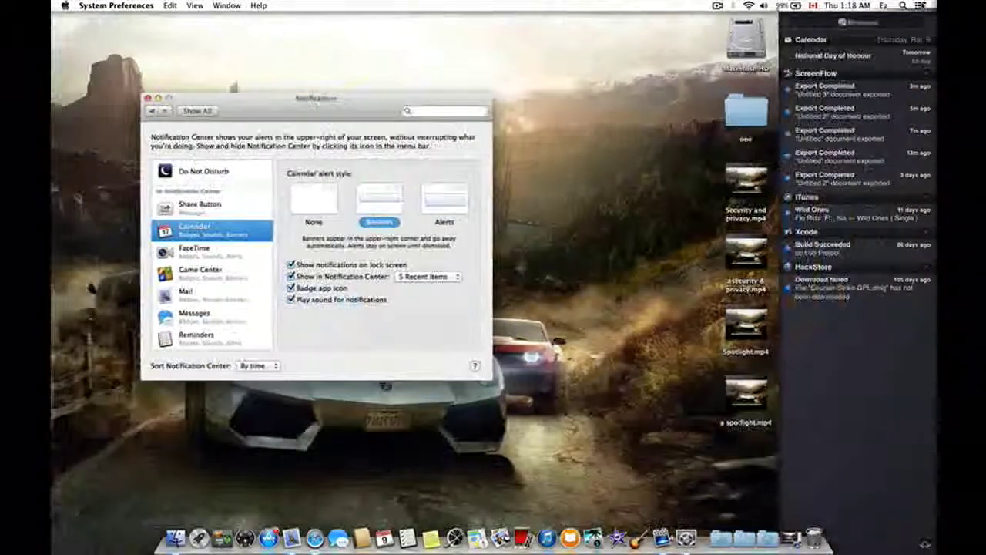
click(920, 5)
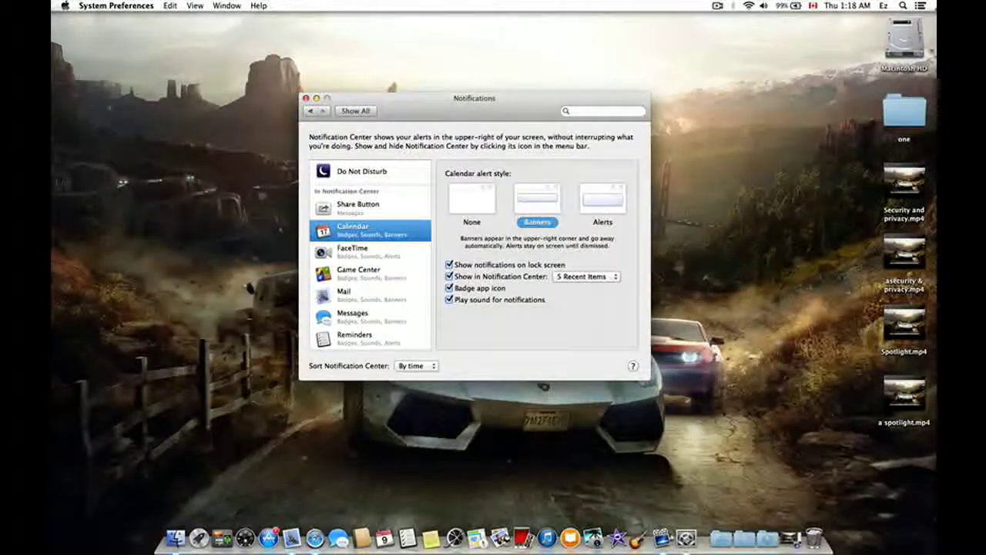
click(920, 5)
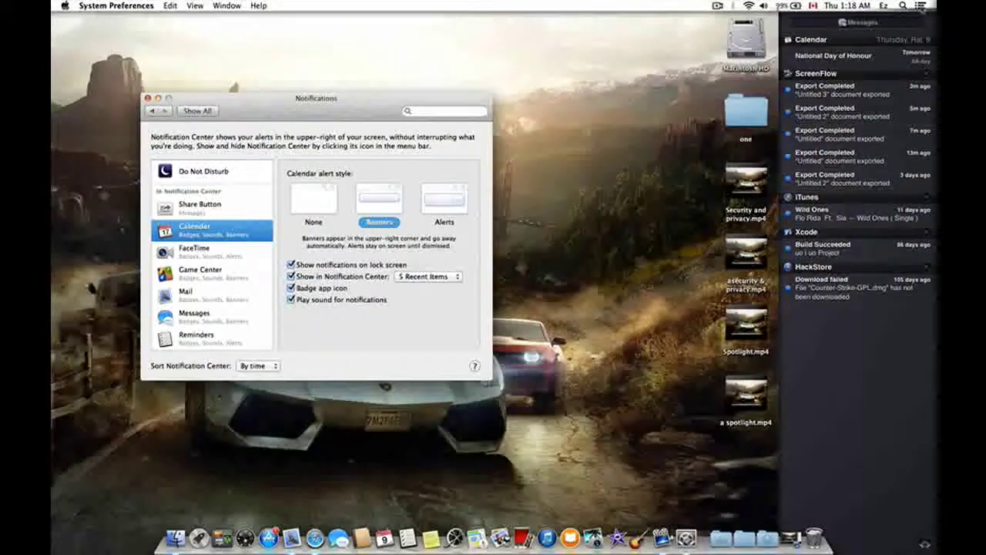
click(762, 5)
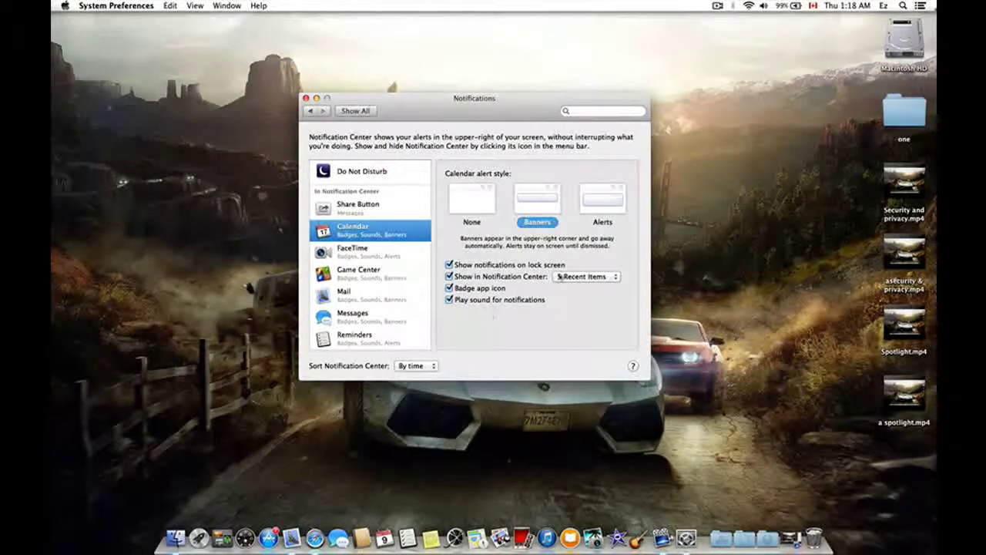
click(603, 279)
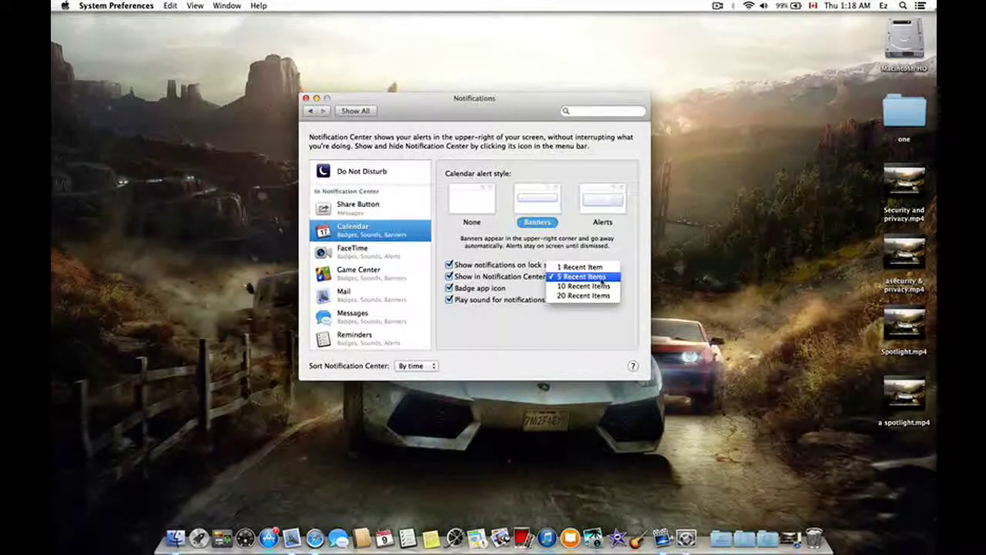
click(601, 277)
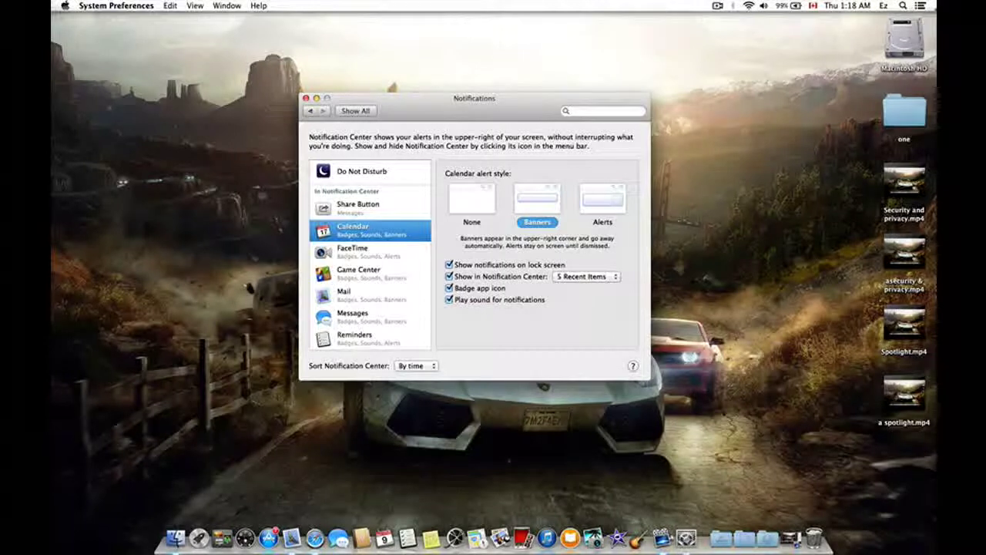
Review FaceTime and Game Center settings, then set Mail to show 10 Recent Items.
click(347, 251)
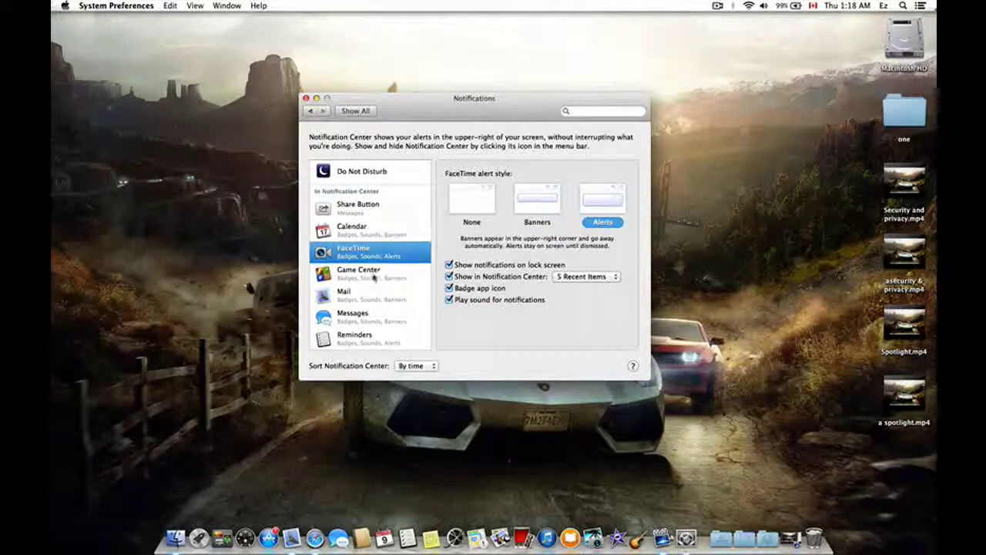
scroll(372, 275, down, 2)
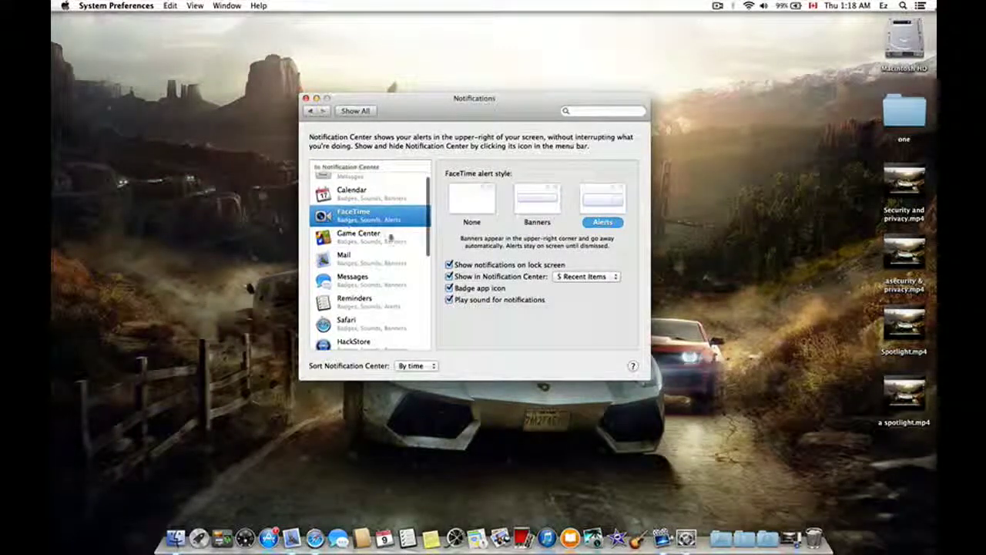
click(377, 244)
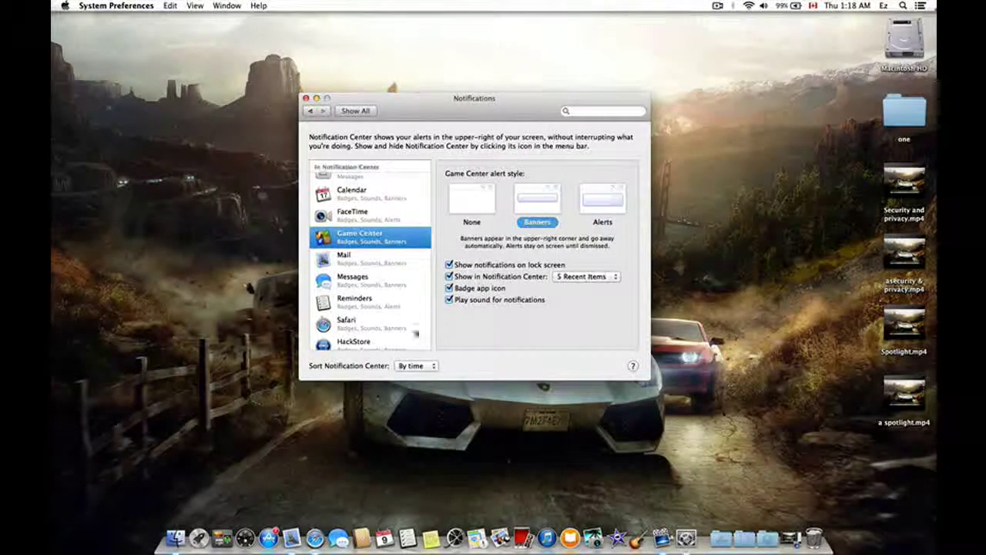
click(355, 260)
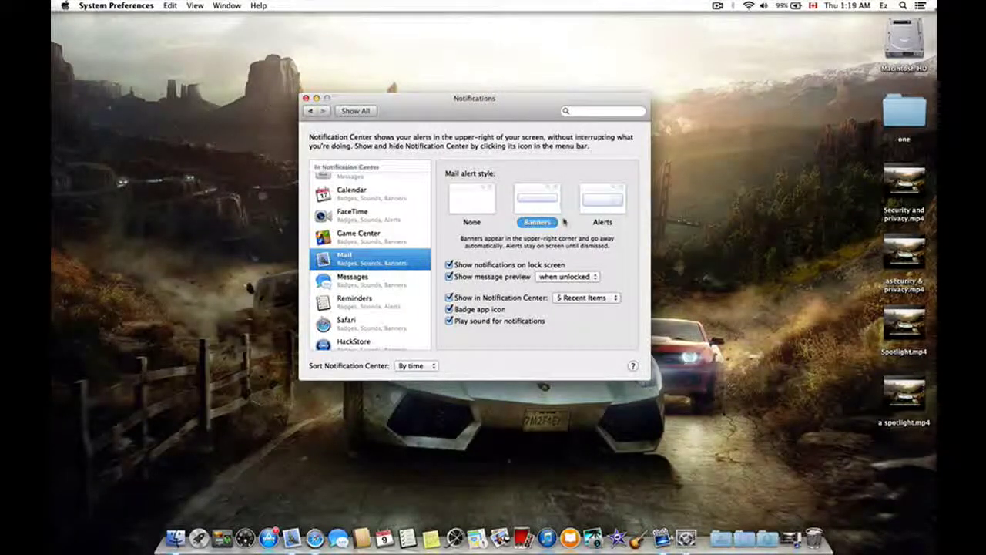
click(589, 301)
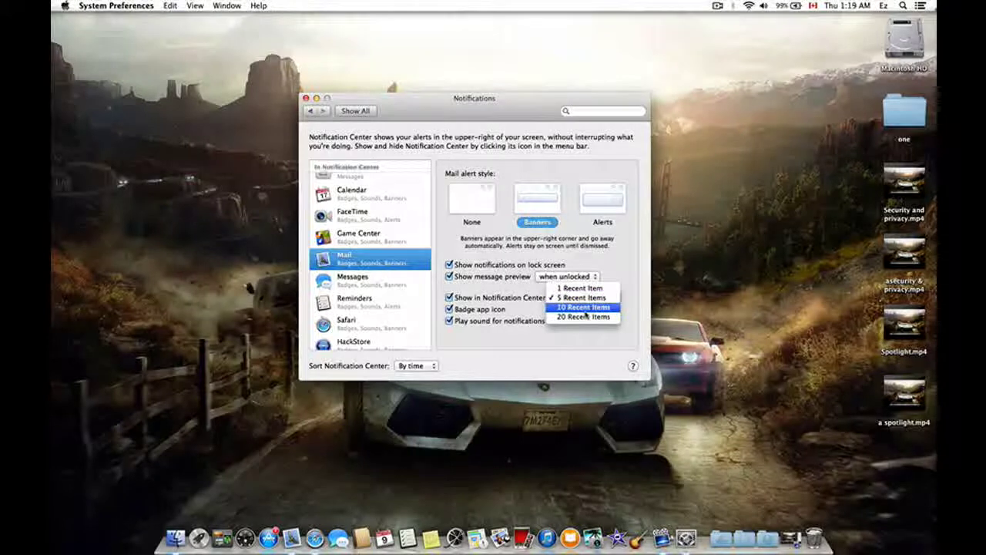
click(581, 309)
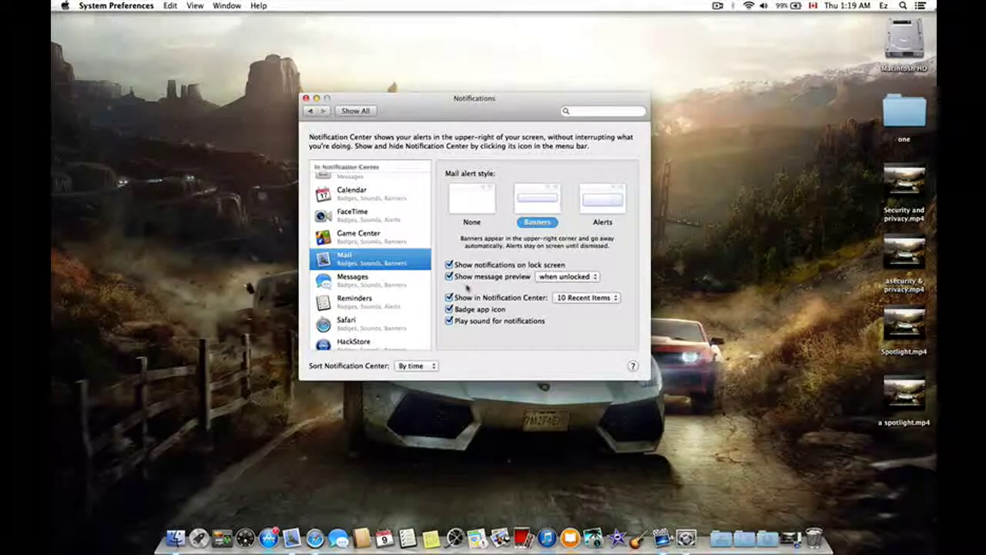
Keep Mail's message previews on 'when unlocked' and view Messages' notification settings.
click(566, 276)
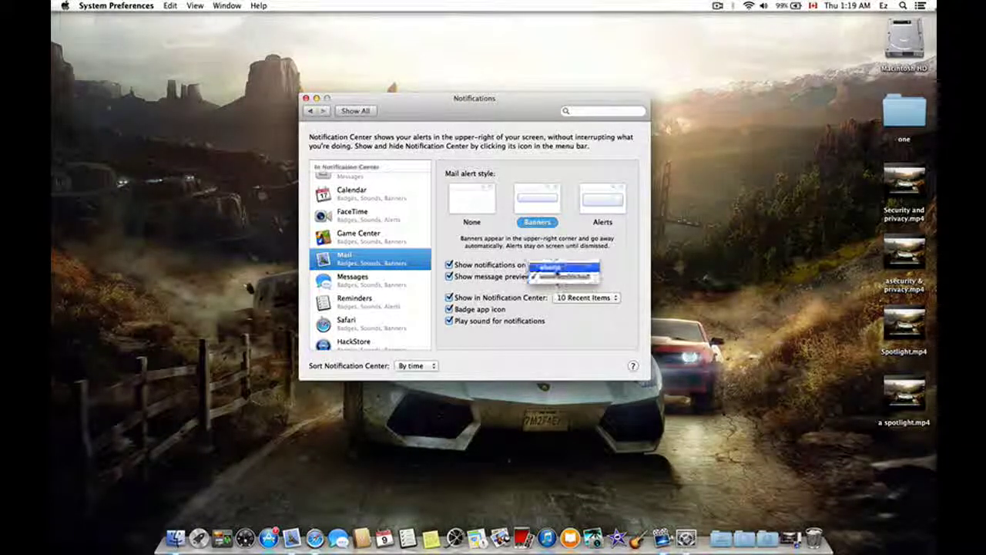
click(580, 279)
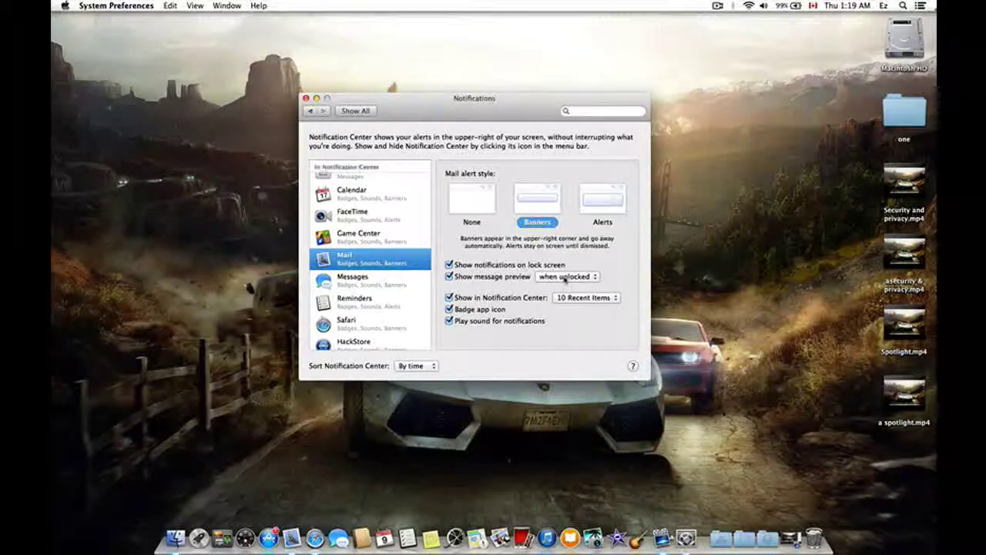
click(368, 290)
Review the Reminders, Safari and HackStore notification settings.
scroll(369, 290, down, 5)
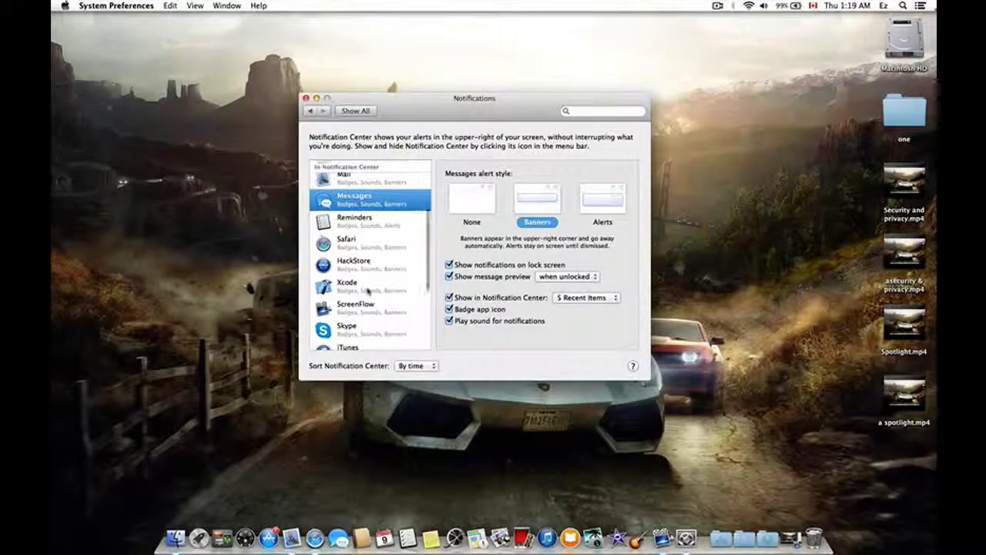
scroll(367, 288, down, 1)
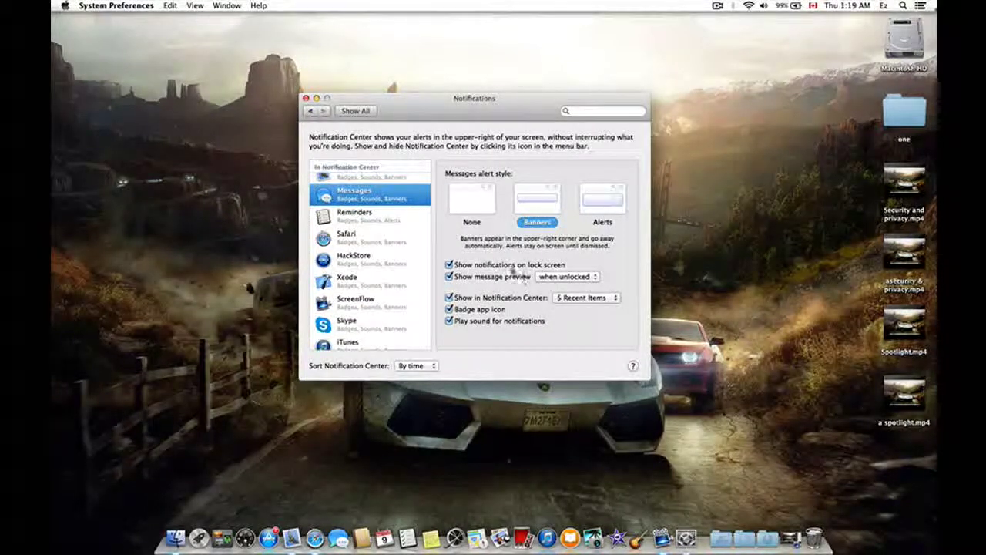
scroll(389, 243, up, 3)
scroll(375, 235, down, 2)
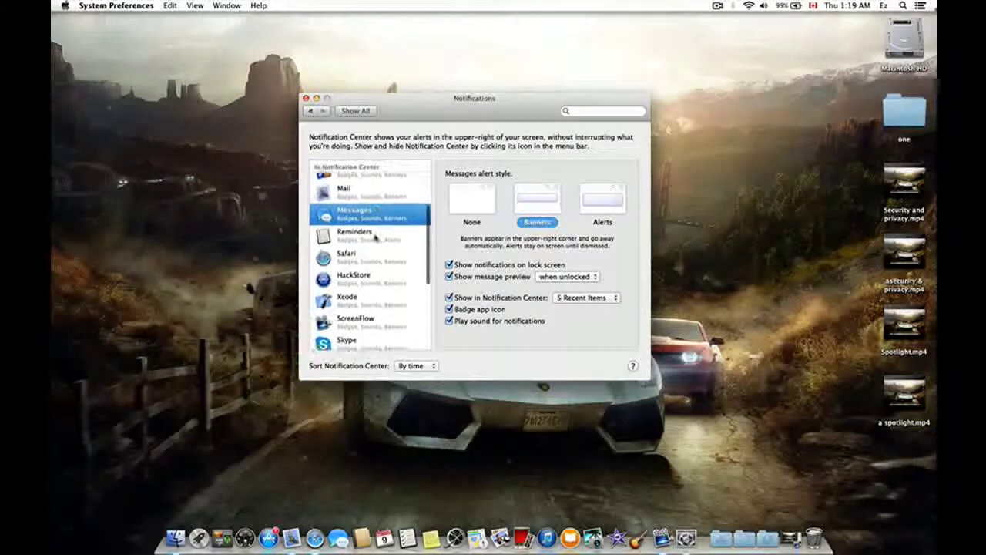
click(374, 233)
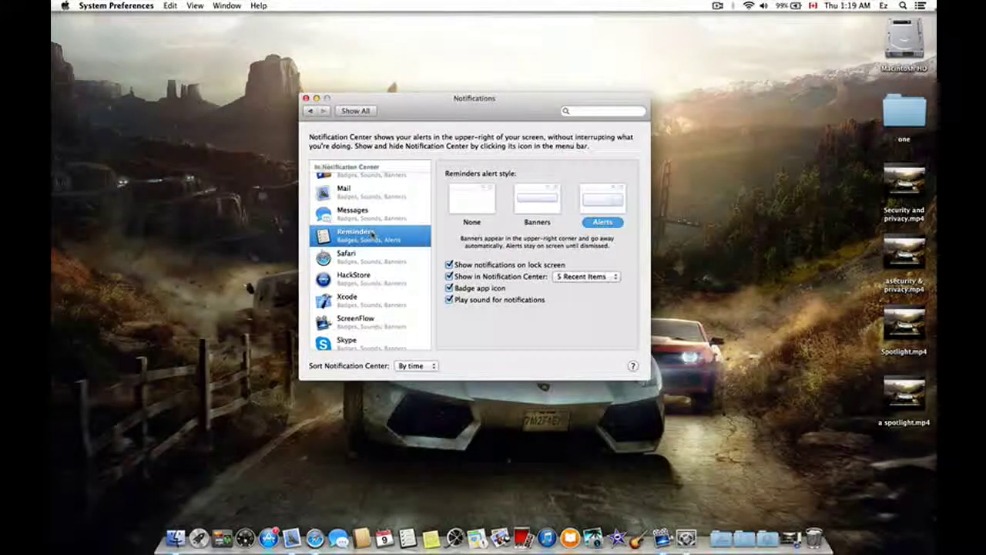
click(381, 261)
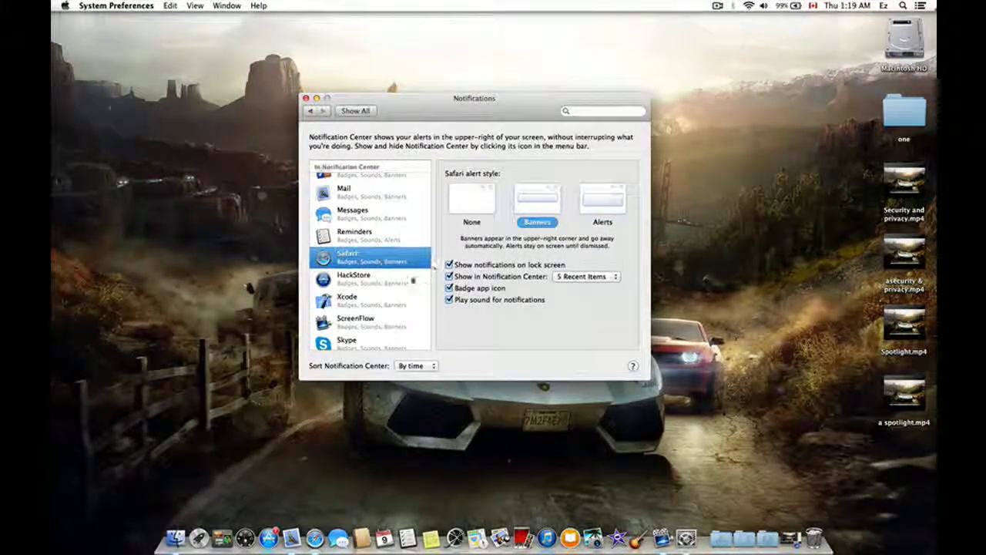
click(370, 284)
scroll(370, 287, down, 5)
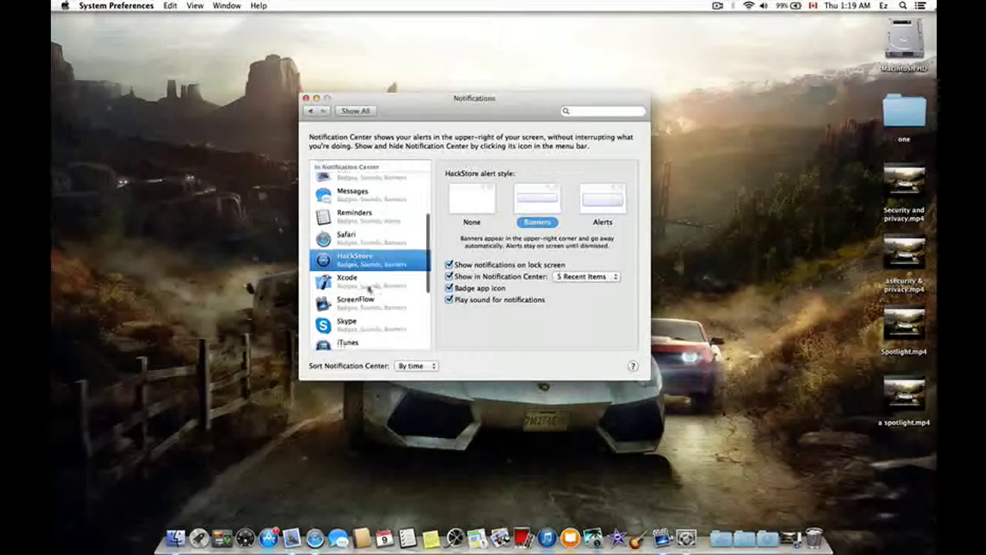
Switch Skype's notifications to Alerts, glancing at iTunes before returning to Skype.
click(371, 238)
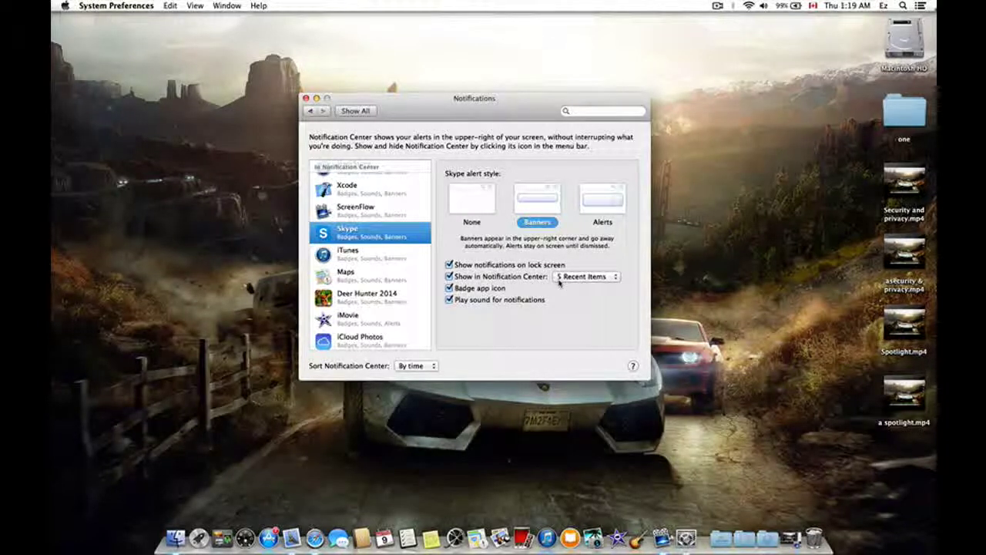
click(590, 202)
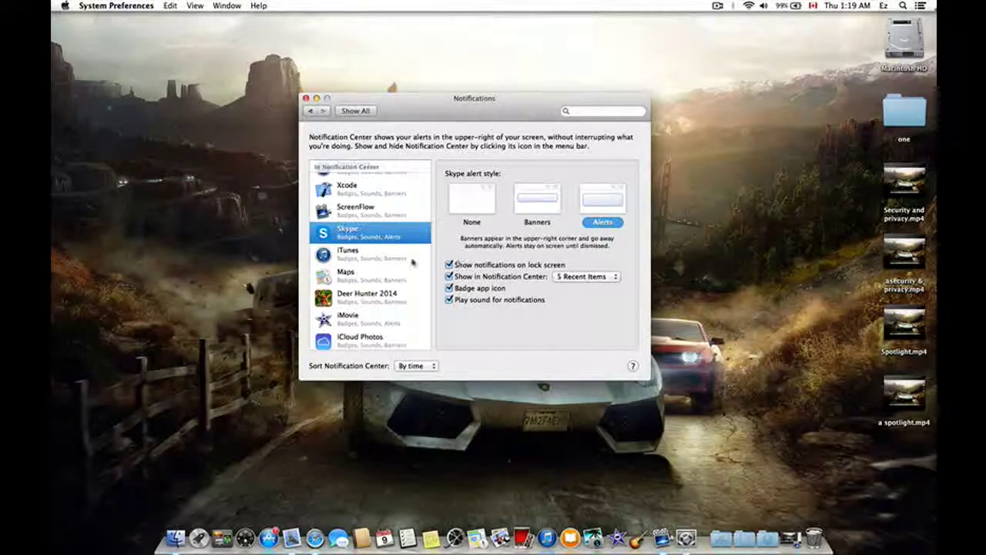
click(387, 256)
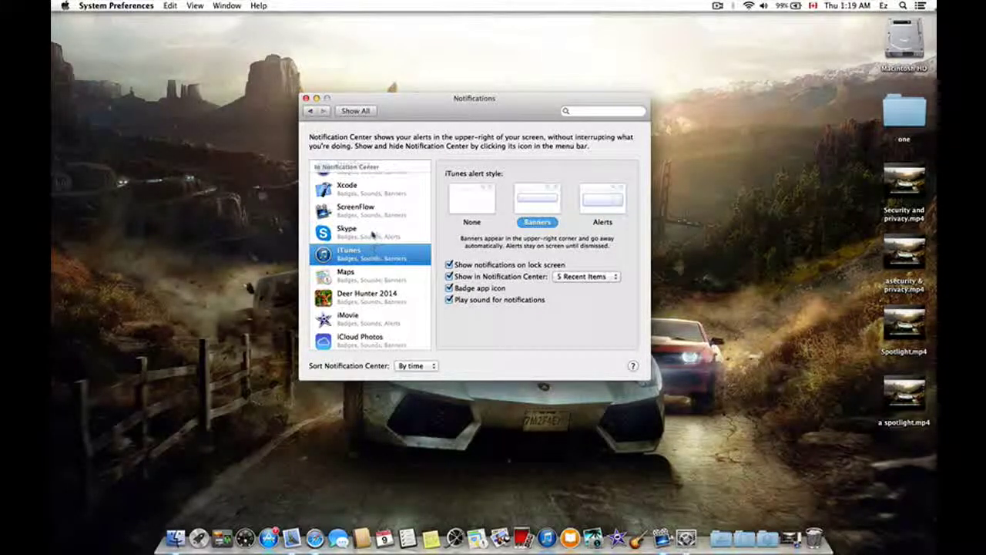
click(373, 235)
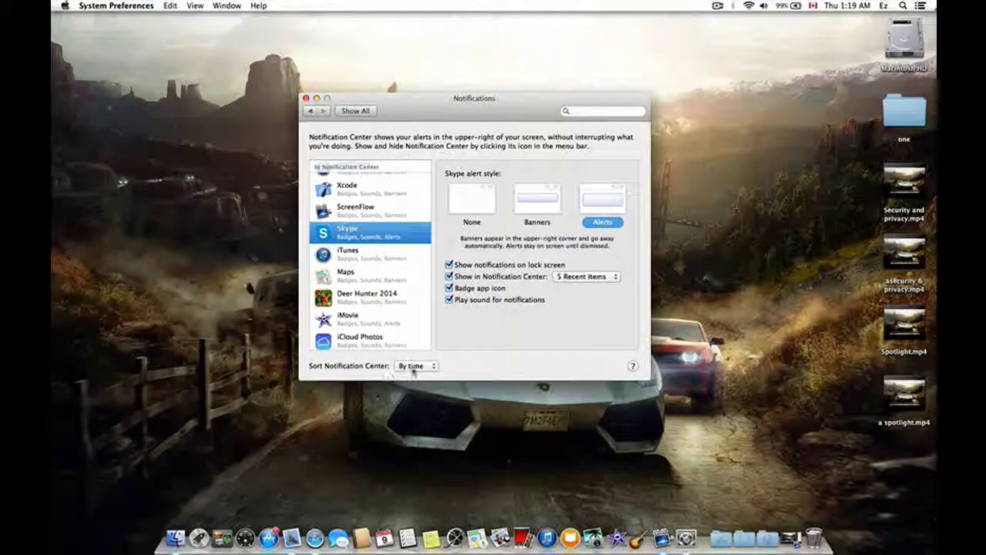
Change Sort Notification Center from By time to Manually.
click(413, 366)
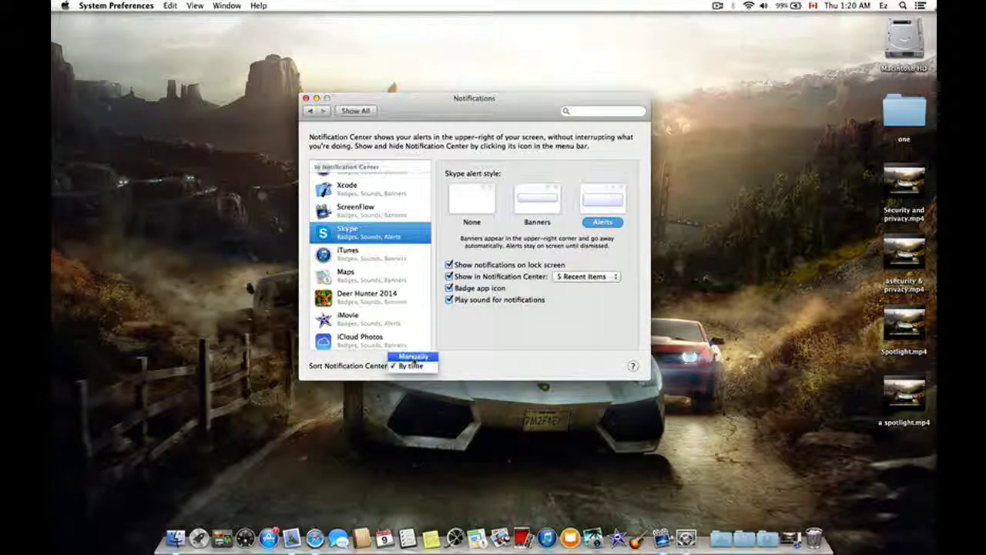
click(416, 367)
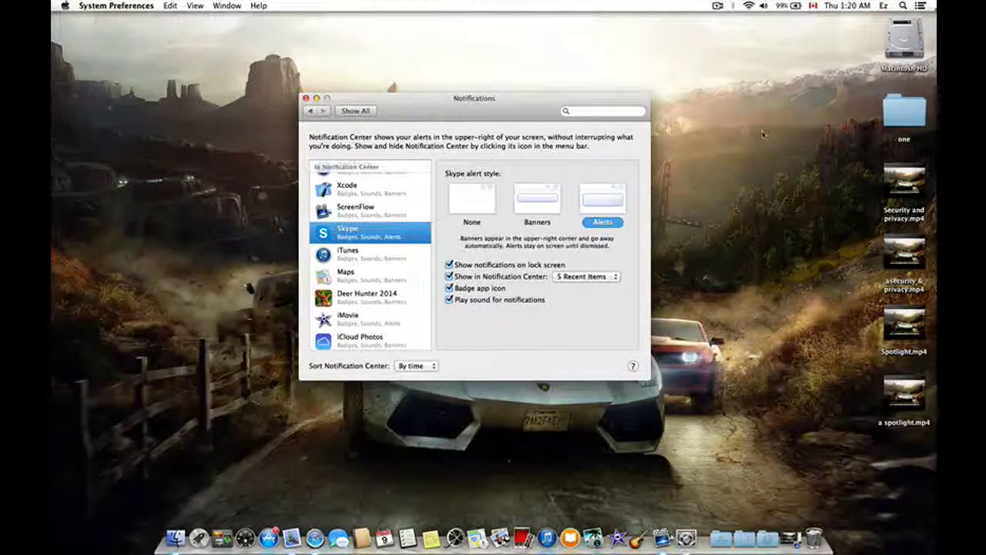
click(416, 365)
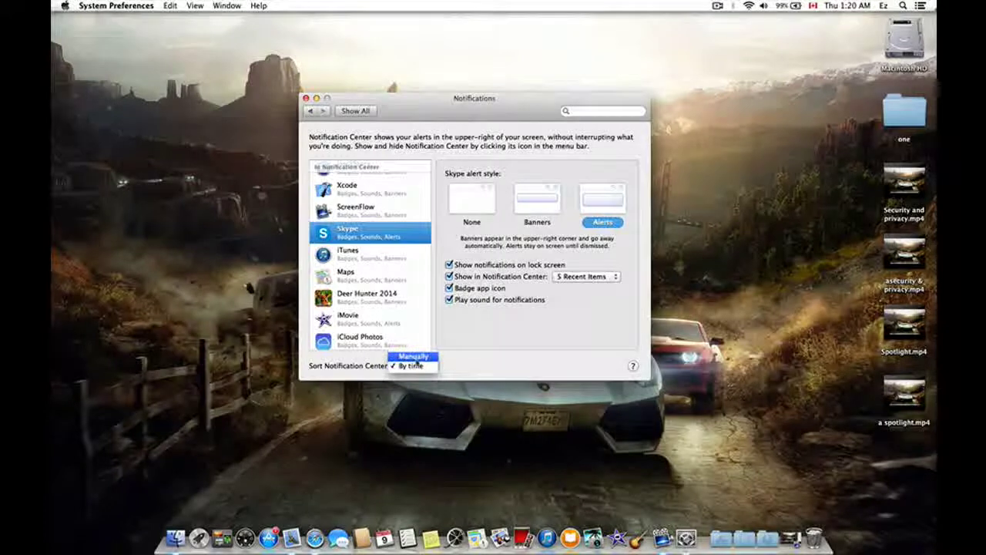
click(414, 357)
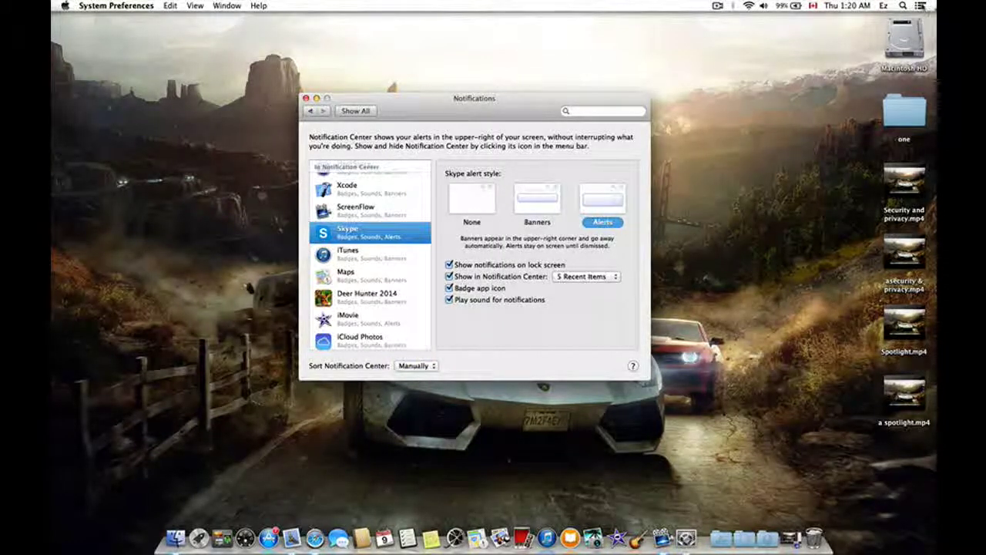
Open Notification Center from the menu bar to check the manual order.
click(920, 6)
click(920, 5)
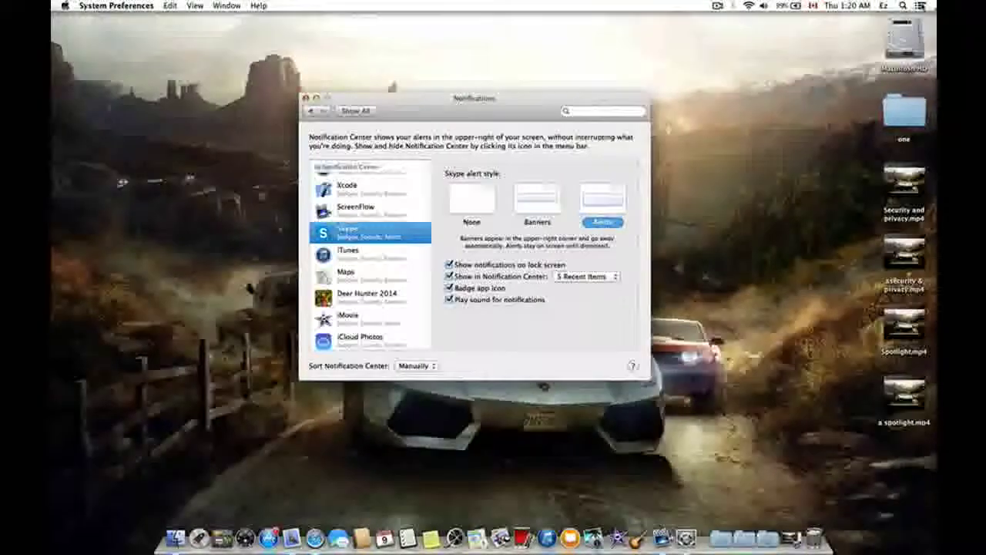
click(920, 5)
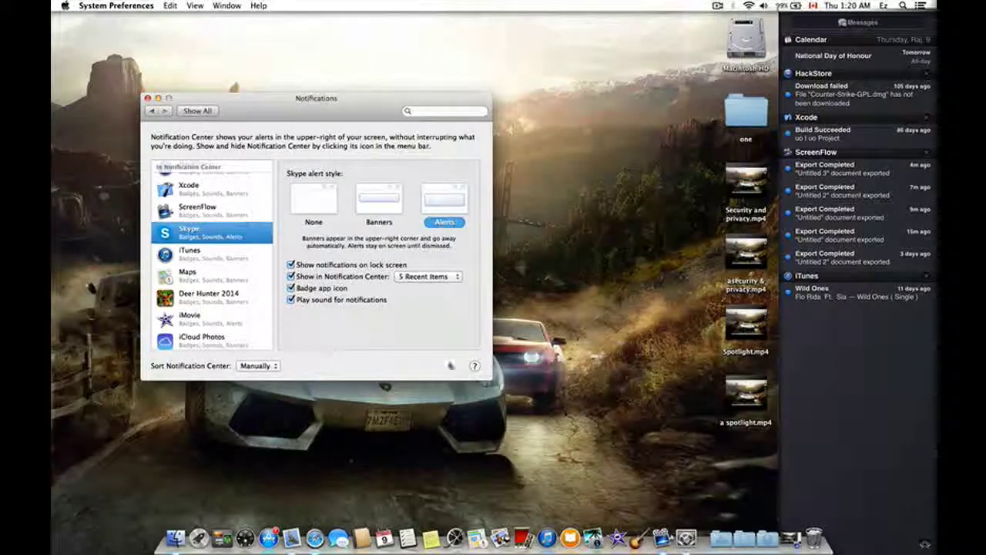
Close Notification Center, set sorting back to By time, and switch to the browser space and back.
click(271, 370)
click(412, 367)
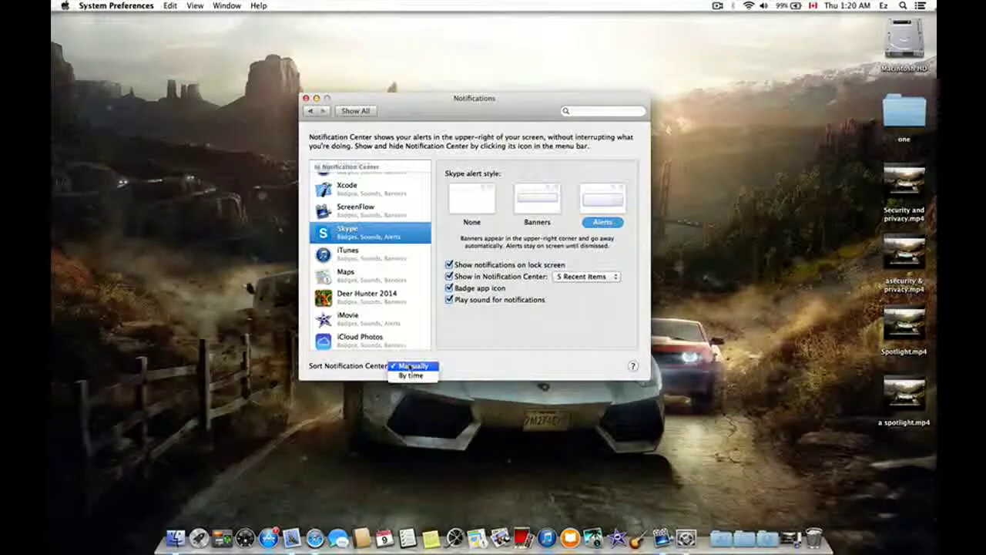
click(412, 375)
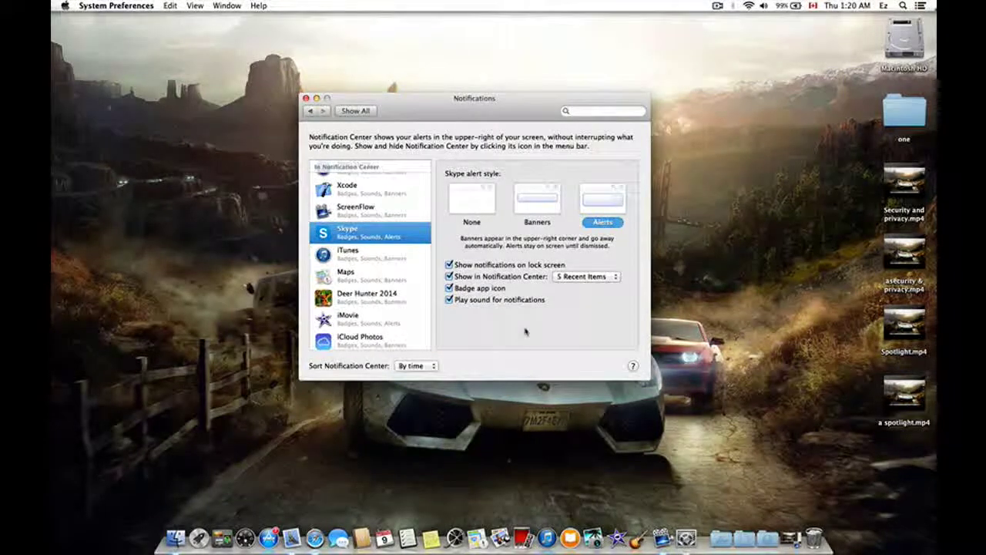
key(ctrl+Right)
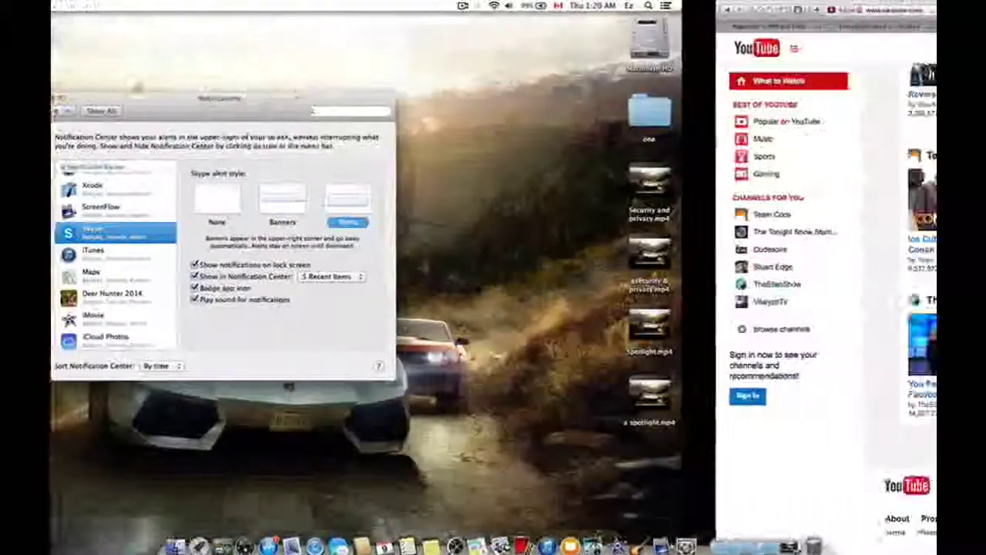
key(ctrl+Left)
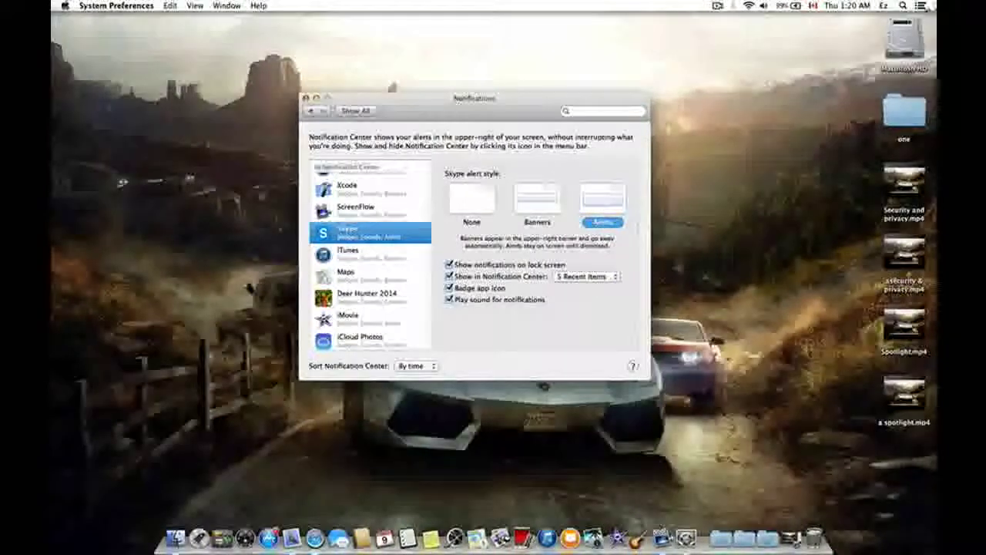
click(918, 5)
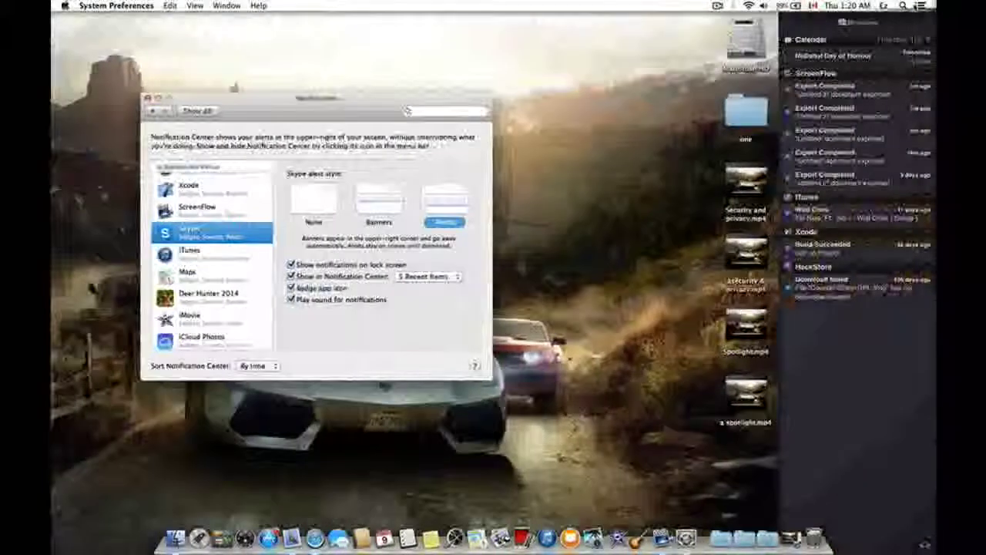
click(860, 23)
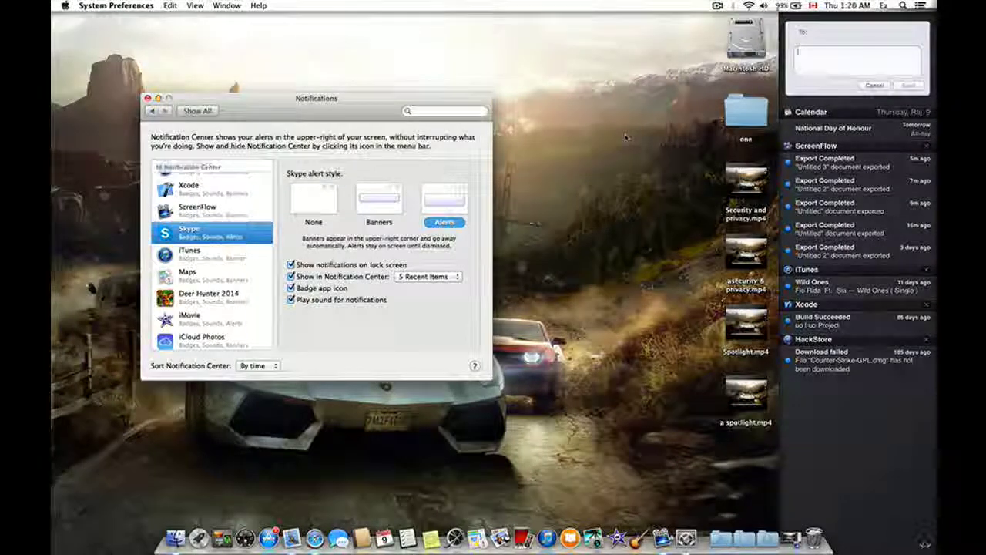
click(626, 137)
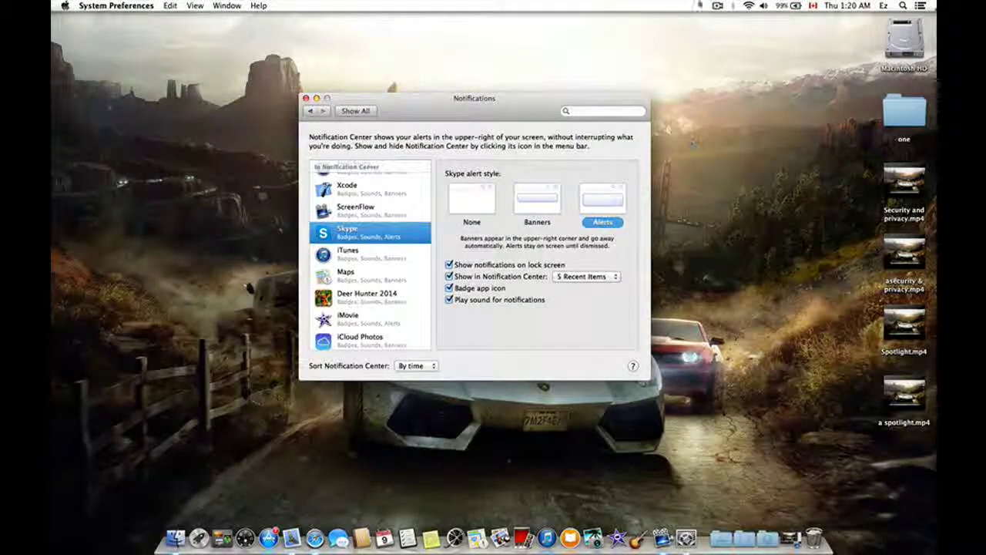